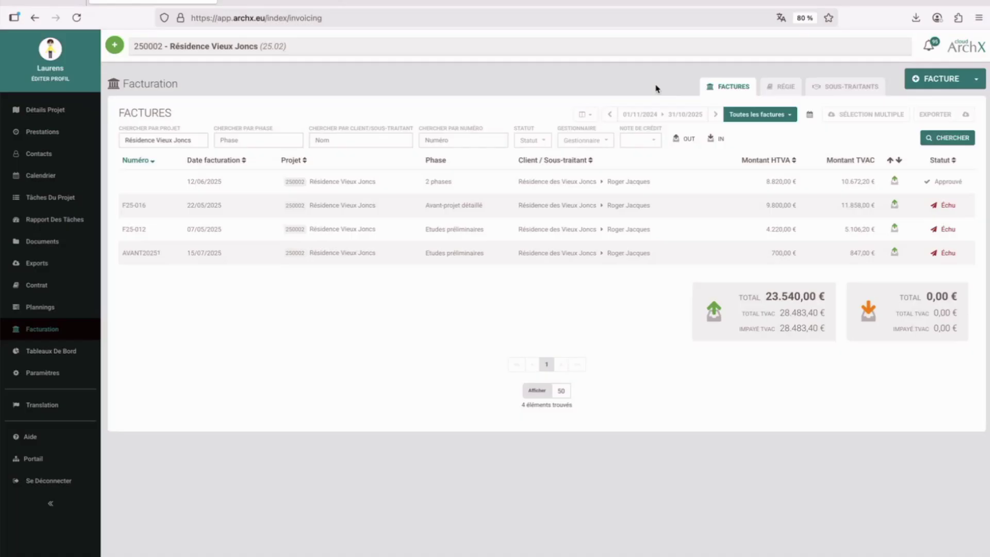
# Start a new invoice for the Avant-projet sommaire phase of the Résidence Vieux Joncs project and show its client details.
pyautogui.click(943, 78)
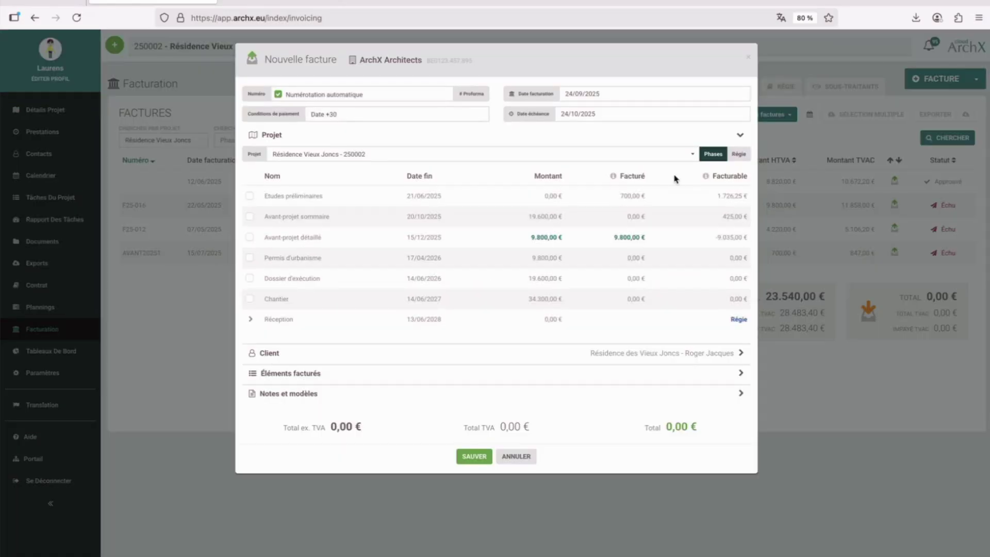
pyautogui.click(317, 221)
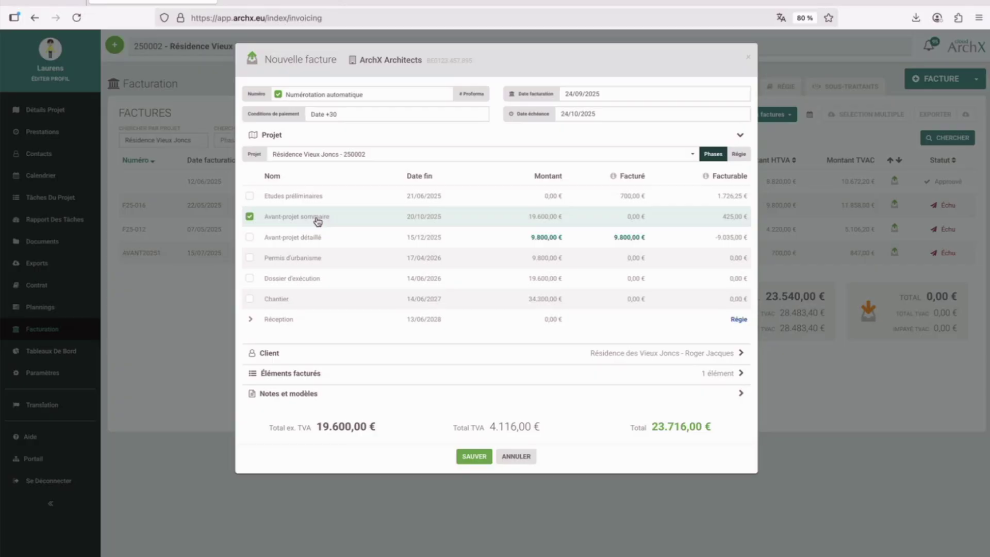
pyautogui.click(277, 353)
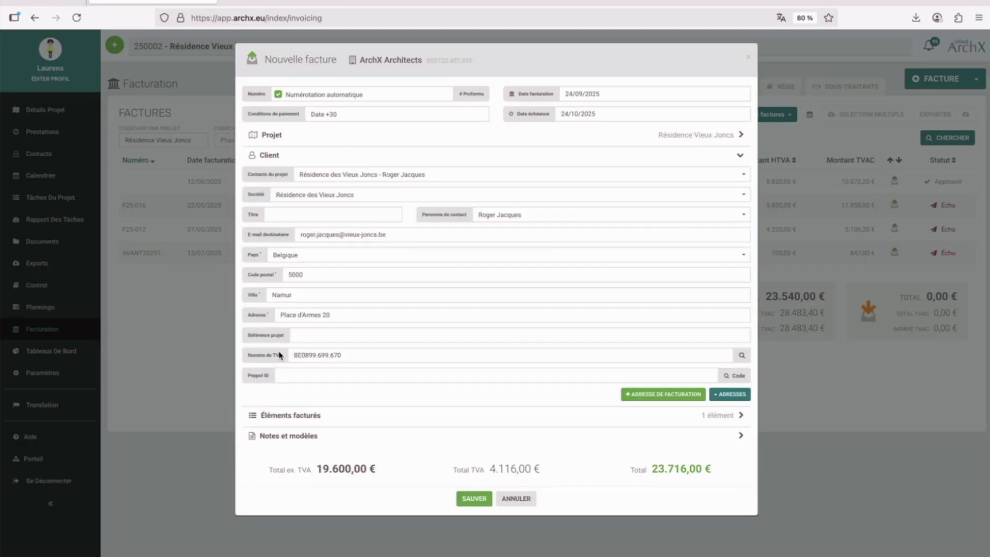
# Remove the "APS - " prefix from the invoiced item so its description reads "Avant-projet sommaire".
pyautogui.click(287, 415)
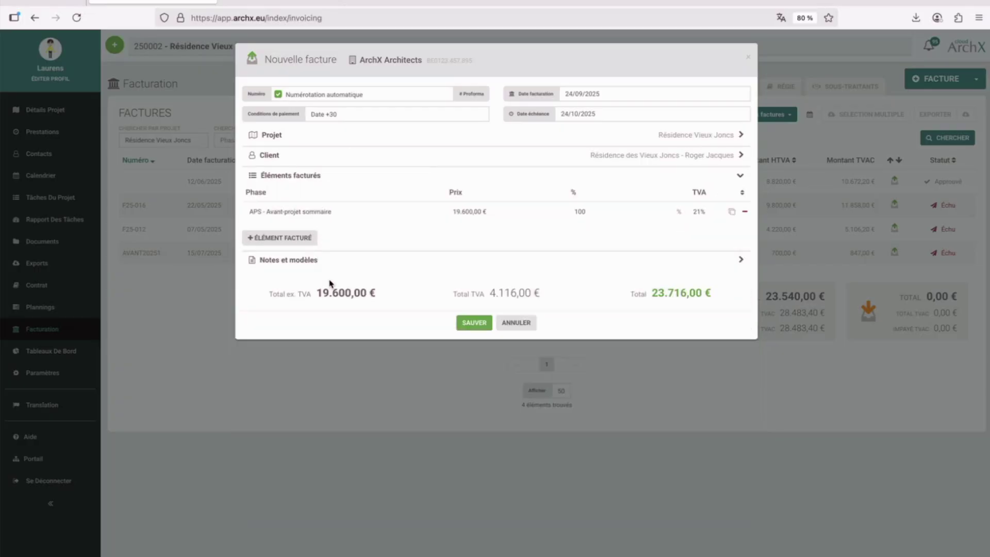
pyautogui.moveTo(267, 211); pyautogui.dragTo(212, 214)
pyautogui.press('BackSpace')
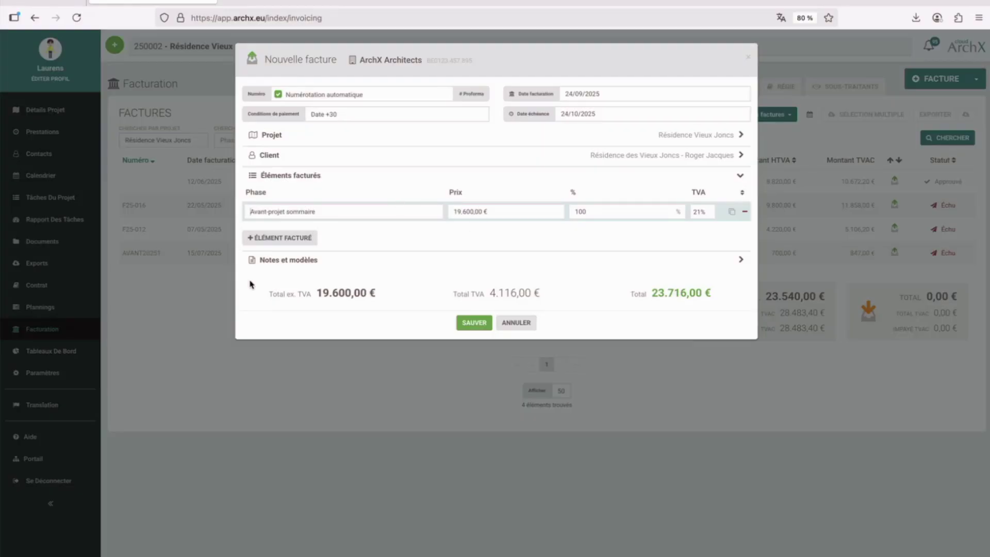
# Set the invoice template to FactureEtatAvancement (4).docx and save the new invoice.
pyautogui.click(266, 262)
pyautogui.click(328, 285)
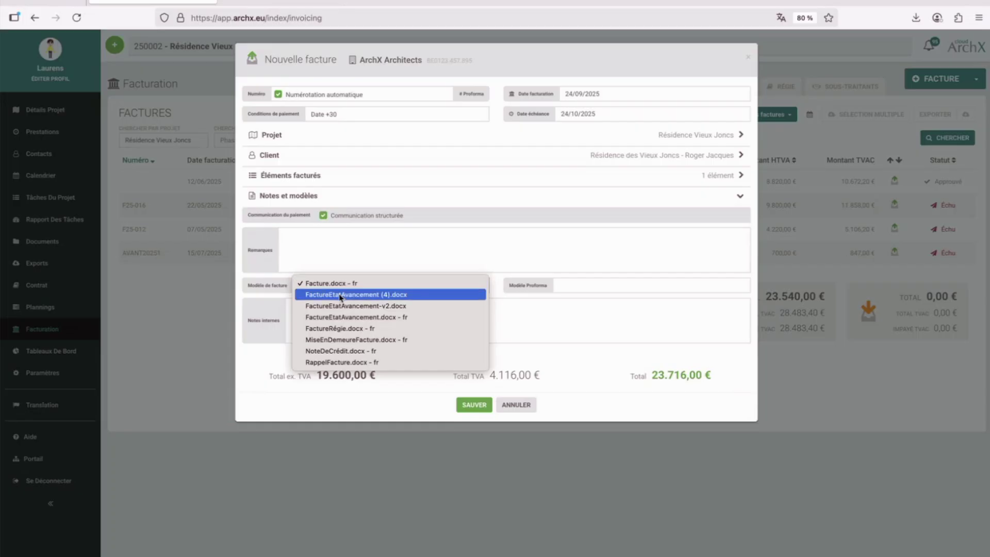
pyautogui.click(342, 294)
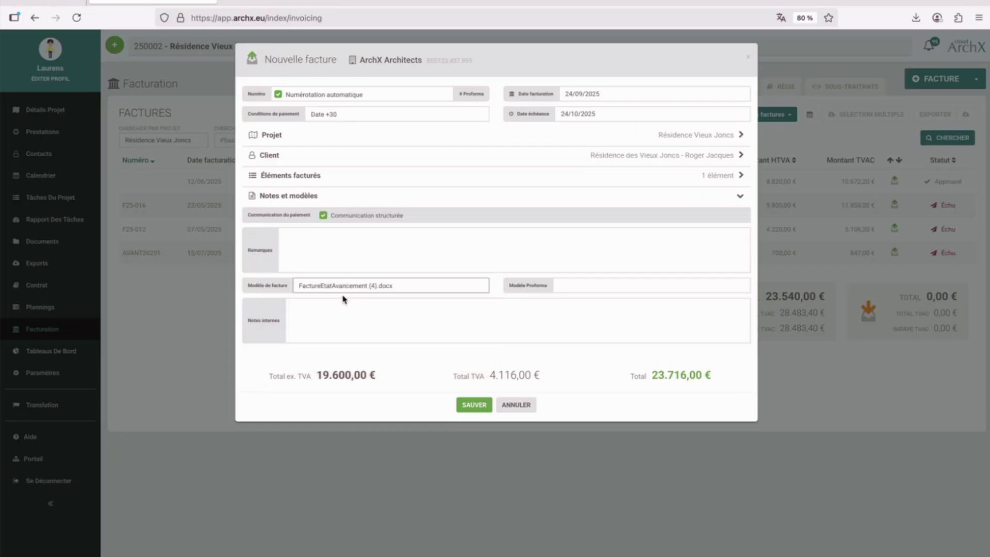
pyautogui.click(476, 407)
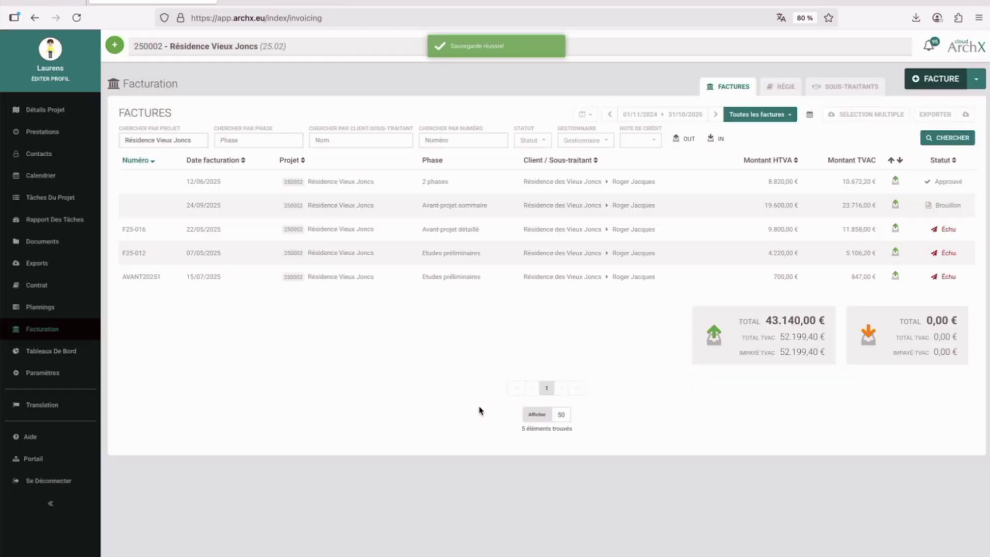
# Open the draft Avant-projet sommaire invoice dated 24/09/2025 and generate its PDF preview.
pyautogui.click(509, 210)
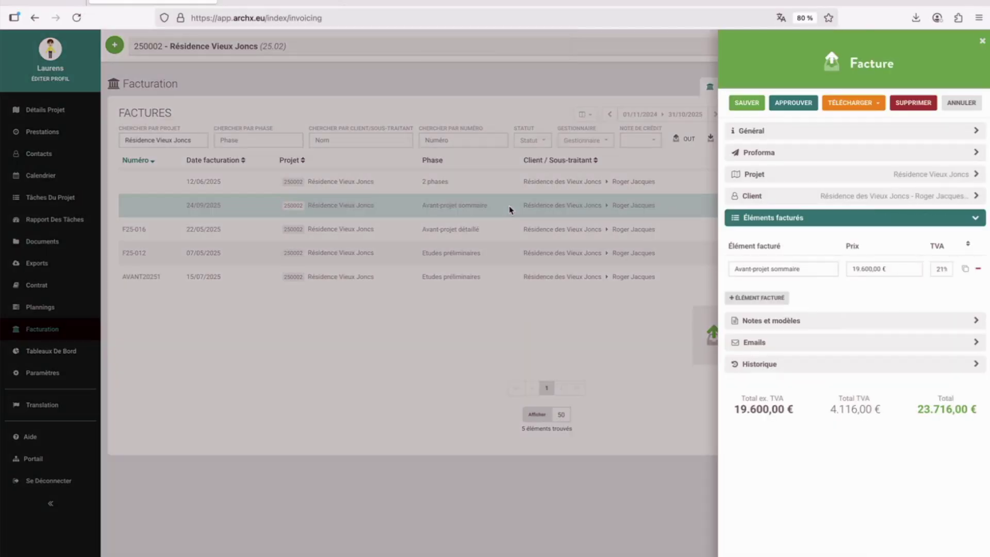
pyautogui.click(850, 103)
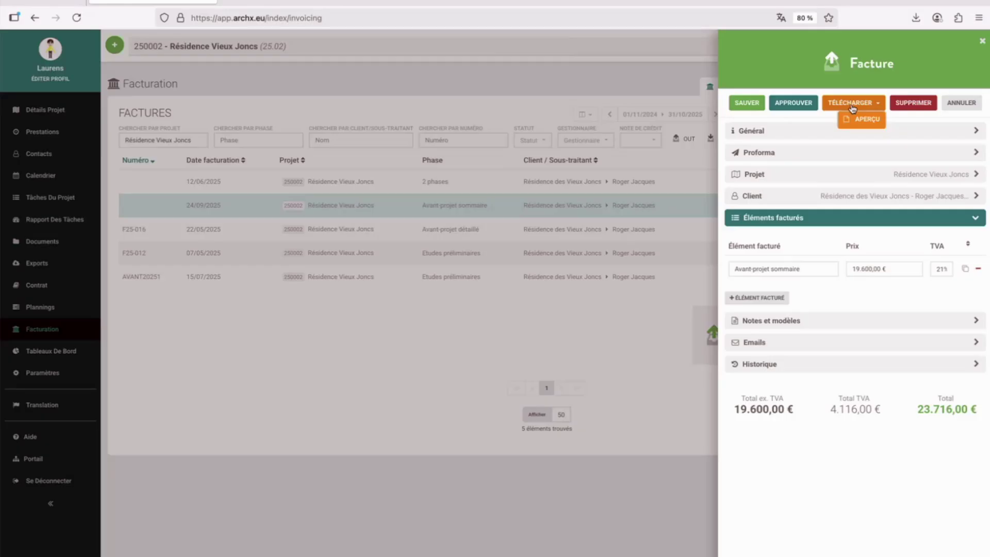
pyautogui.click(858, 123)
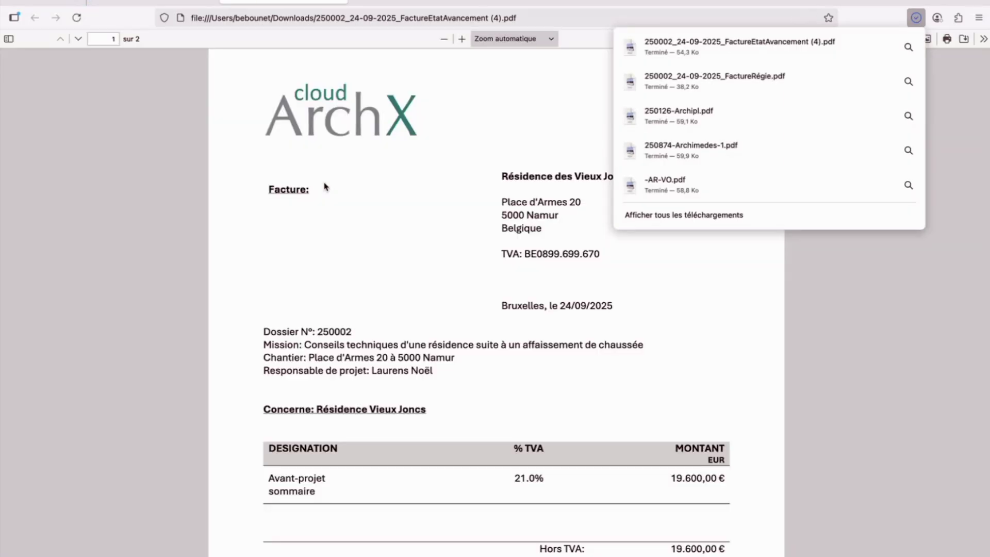
# Examine the invoice number heading, the payment notice with its communication and account, and the item amount in the PDF preview.
pyautogui.click(325, 186)
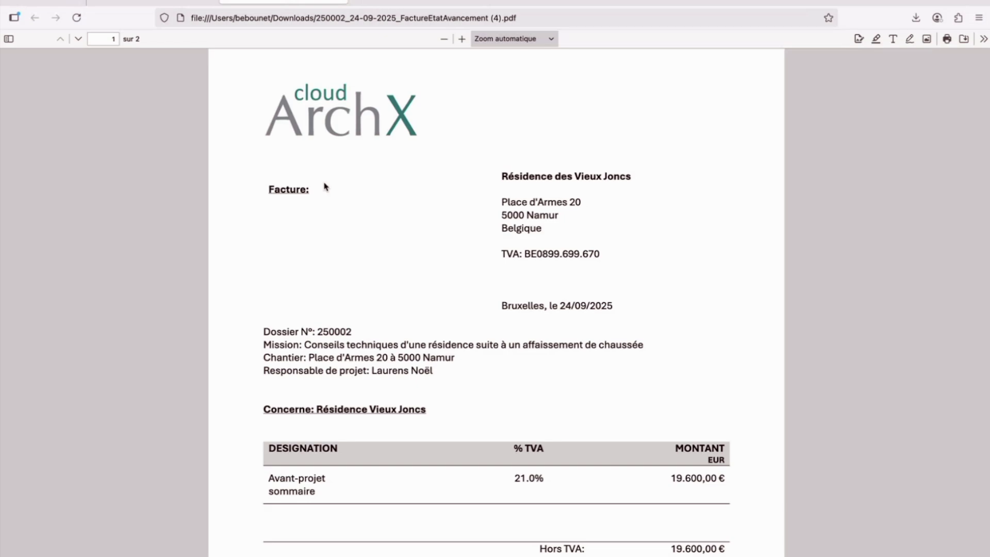
pyautogui.moveTo(269, 191); pyautogui.dragTo(334, 180)
pyautogui.click(316, 192)
pyautogui.scroll(-2, 400, 287)
pyautogui.scroll(-2, 400, 287)
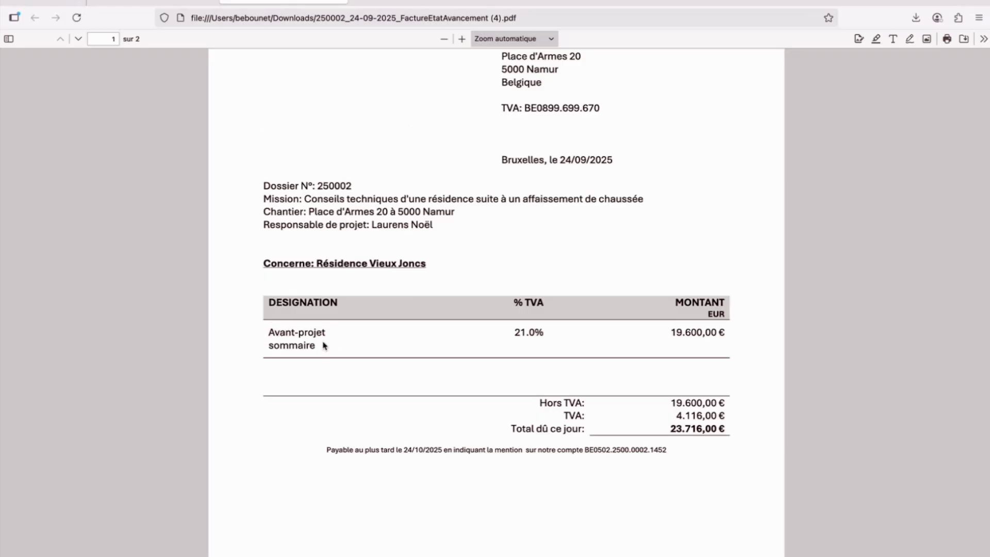
pyautogui.moveTo(327, 451); pyautogui.dragTo(499, 442)
pyautogui.moveTo(623, 447); pyautogui.dragTo(663, 447)
pyautogui.click(667, 451)
pyautogui.scroll(3, 504, 338)
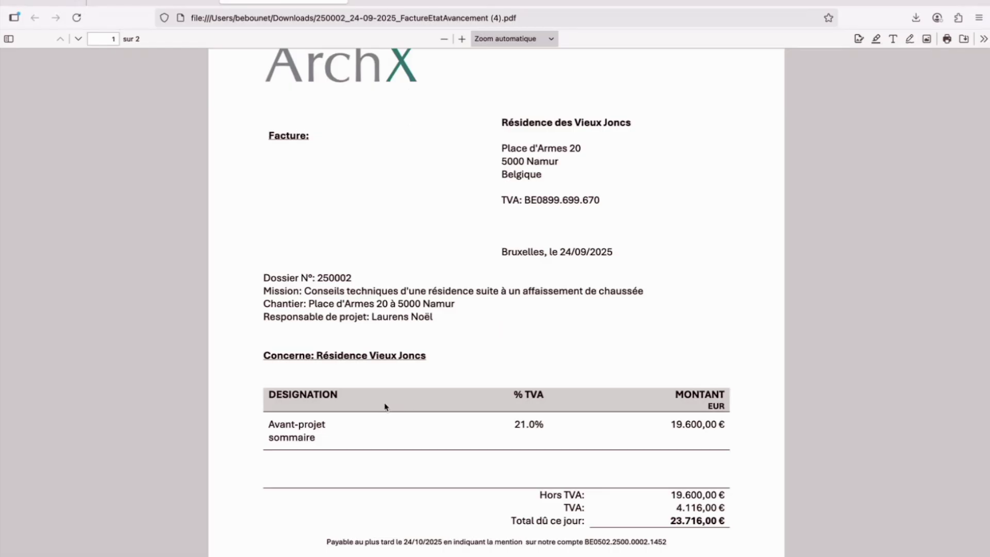
pyautogui.moveTo(670, 424); pyautogui.dragTo(720, 424)
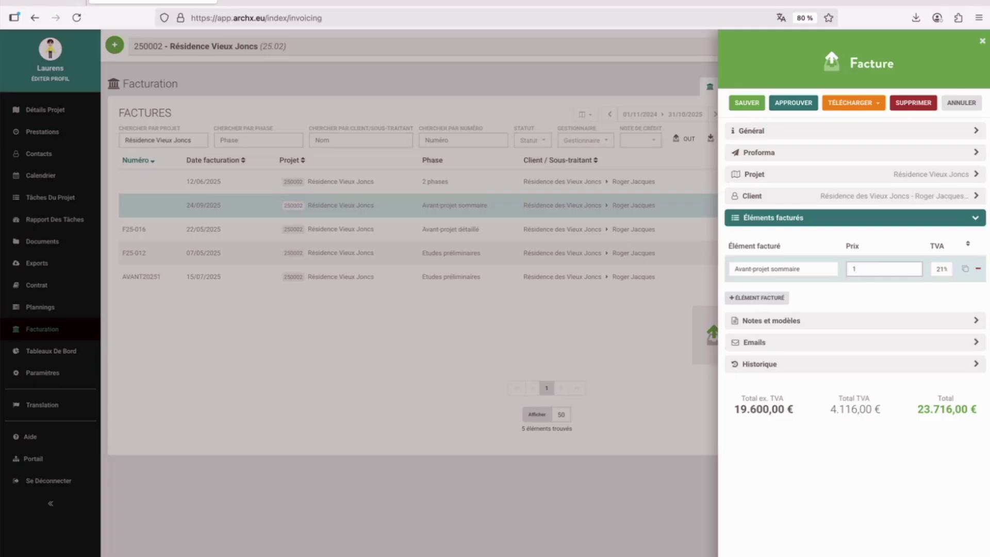
# Set the price of the Avant-projet sommaire item to 15.000,00 € and save the draft invoice.
pyautogui.write('5000')
pyautogui.click(827, 448)
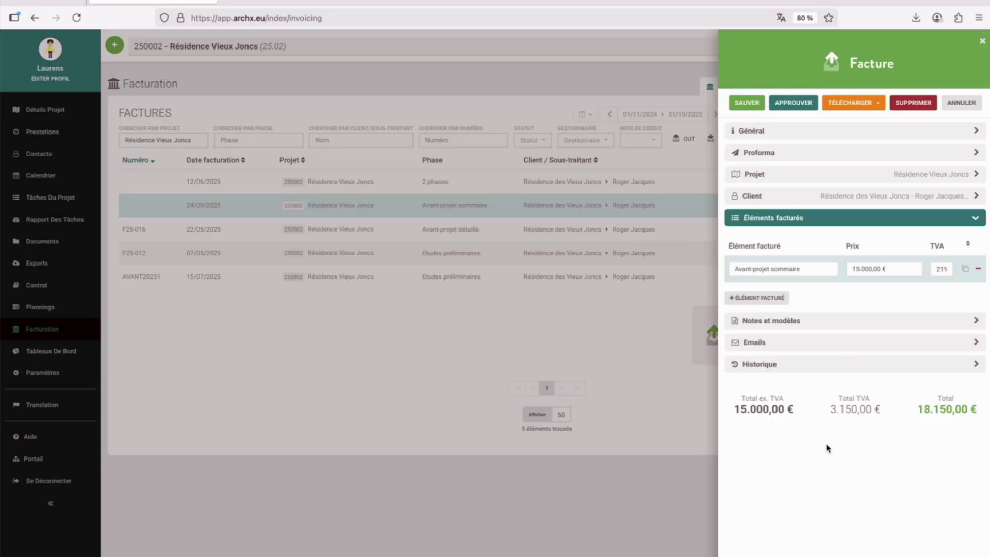
pyautogui.click(758, 105)
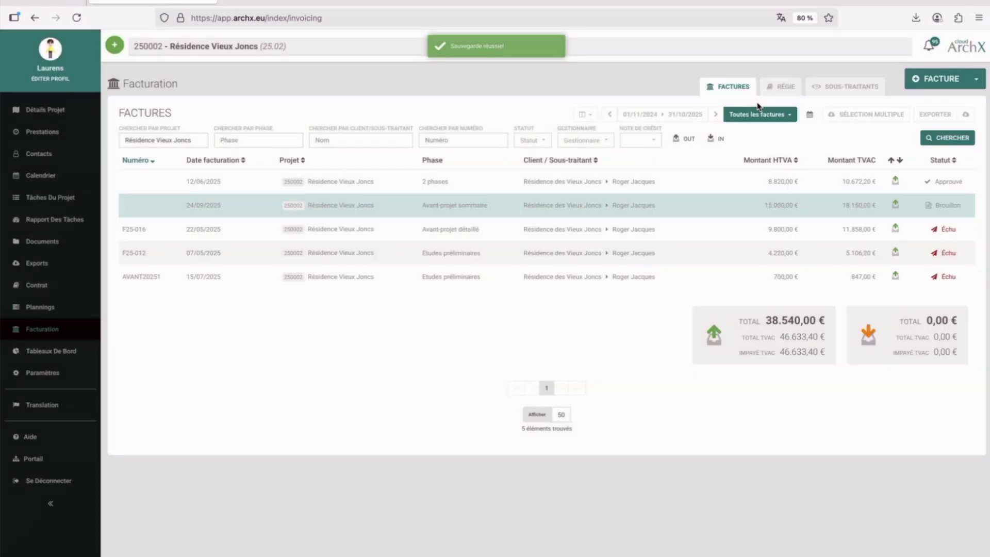
# Generate a new PDF preview of the draft Avant-projet sommaire invoice, check its item amount and close the preview.
pyautogui.click(742, 208)
pyautogui.click(846, 103)
pyautogui.click(855, 117)
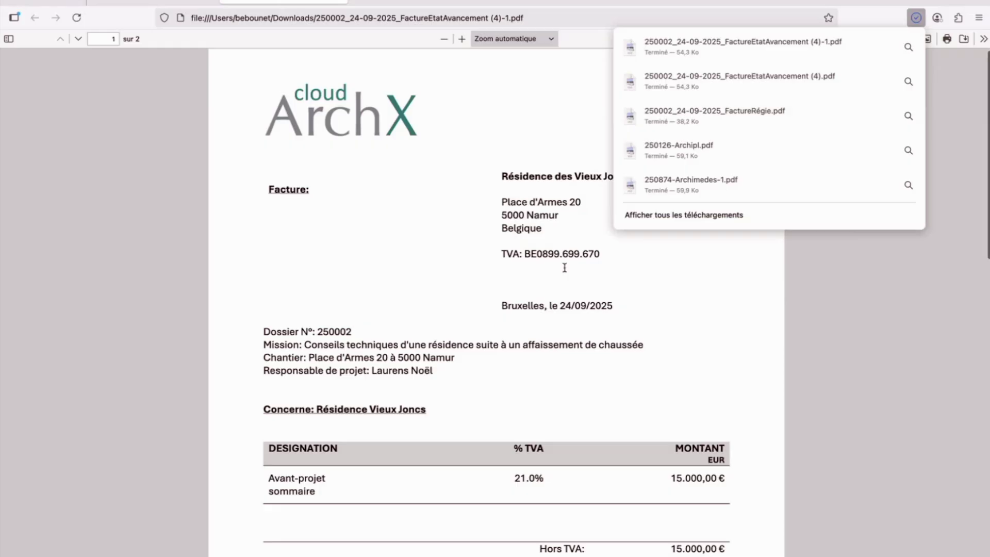
pyautogui.click(543, 313)
pyautogui.moveTo(667, 480); pyautogui.dragTo(707, 476)
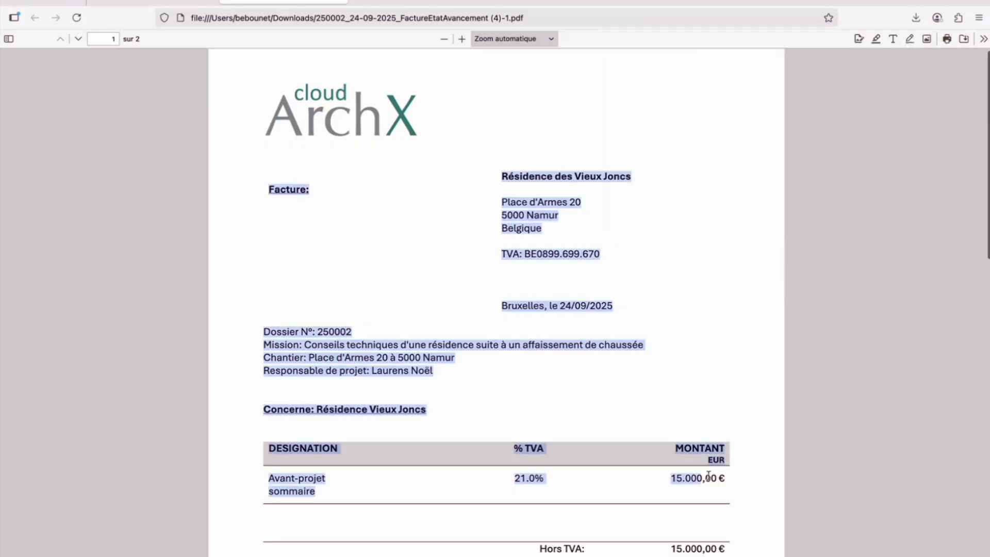
pyautogui.click(732, 476)
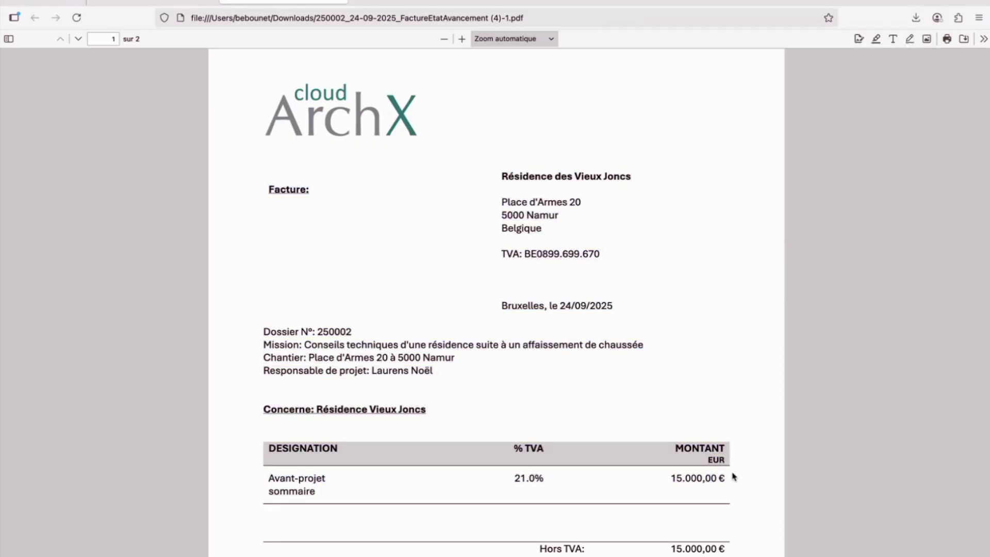
pyautogui.click(338, 3)
# Approve the Avant-projet sommaire invoice and return to the invoice list.
pyautogui.click(811, 103)
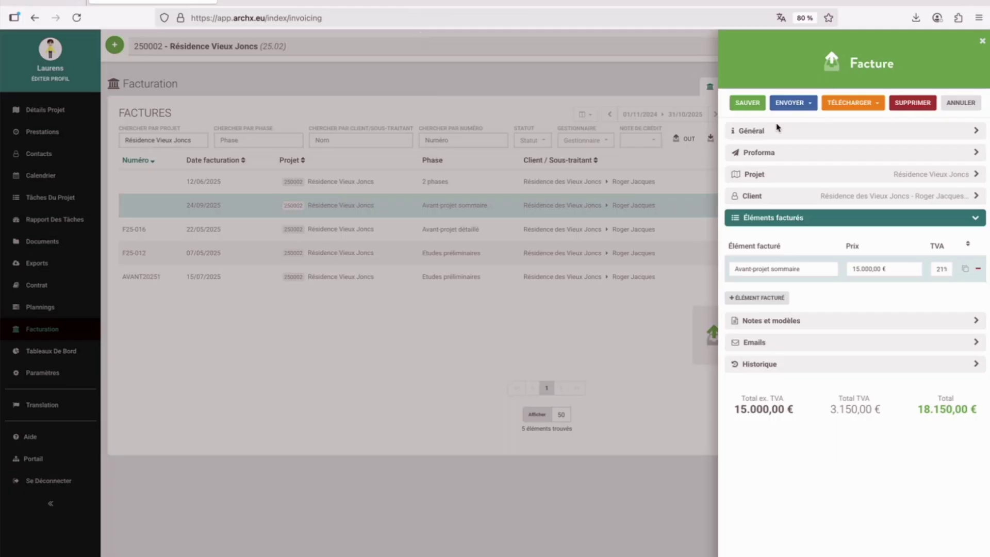
pyautogui.click(577, 217)
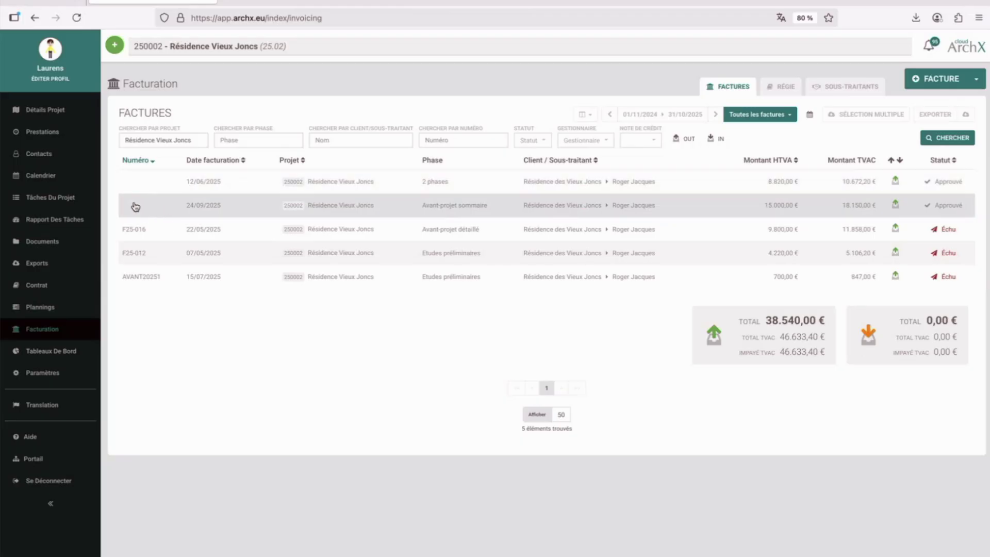
# Add the Communication du paiement column to the invoice list.
pyautogui.click(584, 115)
pyautogui.scroll(-5, 605, 258)
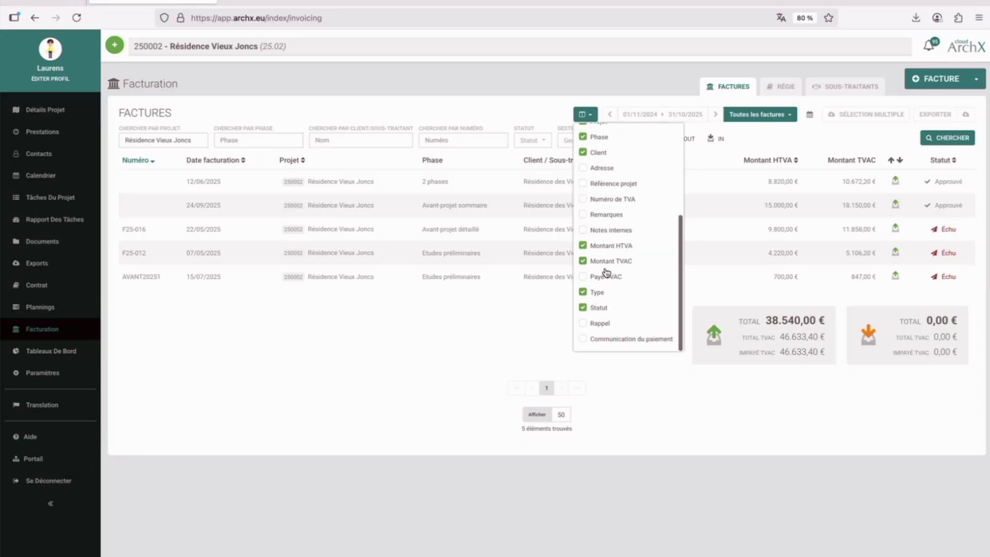
pyautogui.click(610, 342)
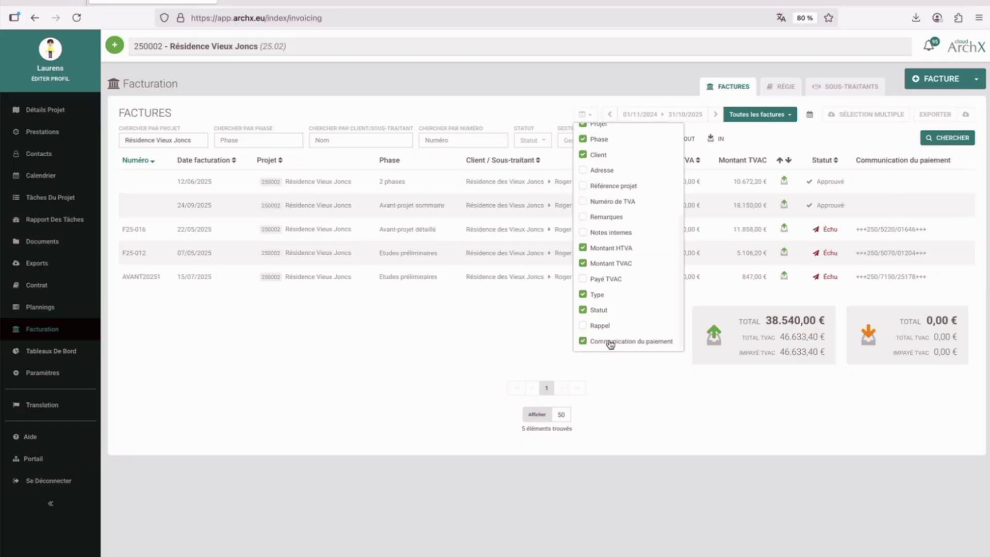
# Open the approved Avant-projet sommaire invoice and save it back as a draft.
pyautogui.click(868, 209)
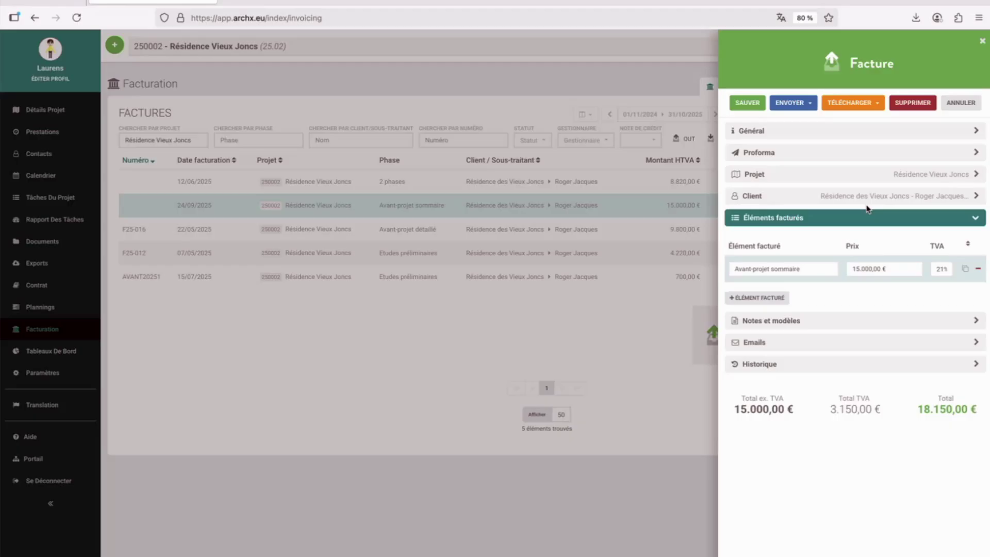
pyautogui.click(748, 104)
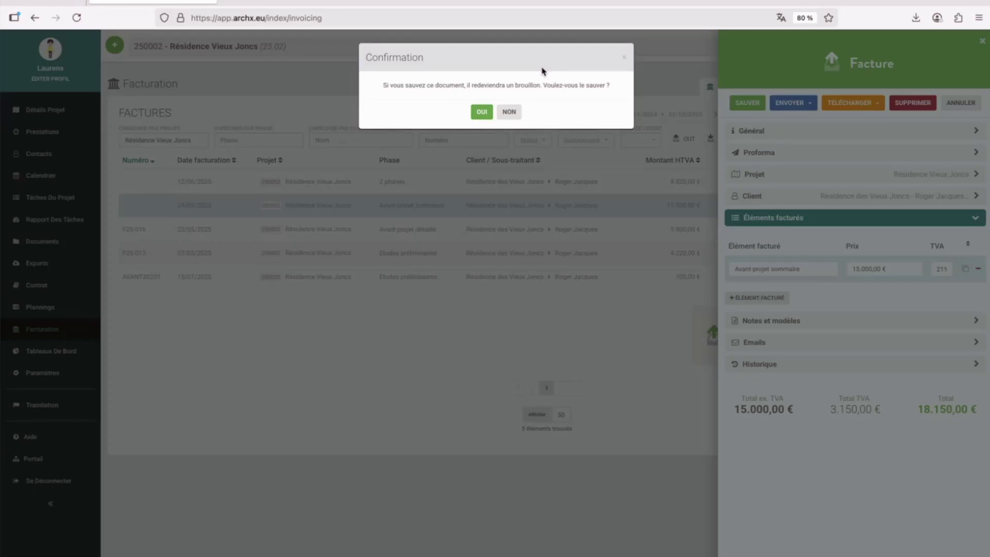
pyautogui.click(482, 112)
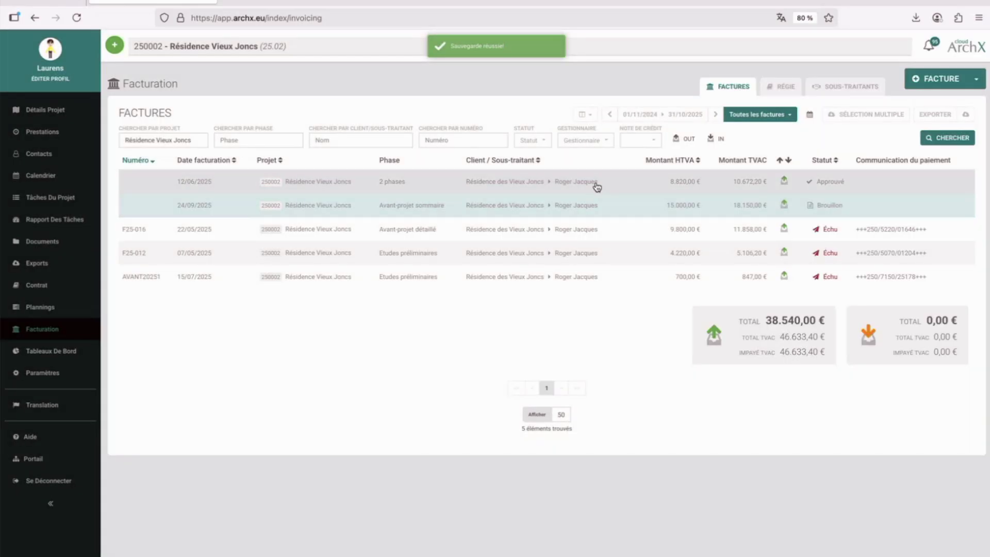
# Reopen the draft Avant-projet sommaire invoice, expand its general details and approve it.
pyautogui.click(613, 203)
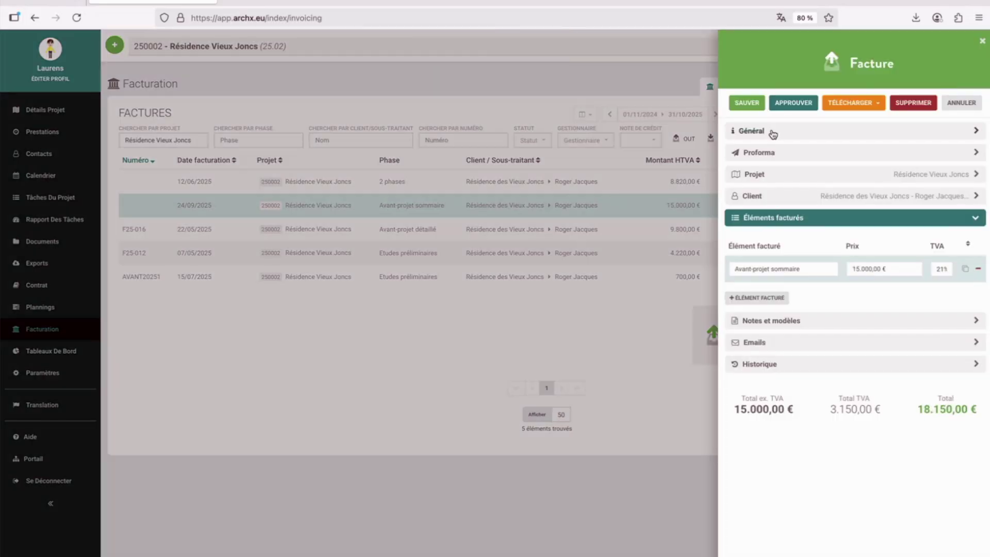
pyautogui.click(754, 132)
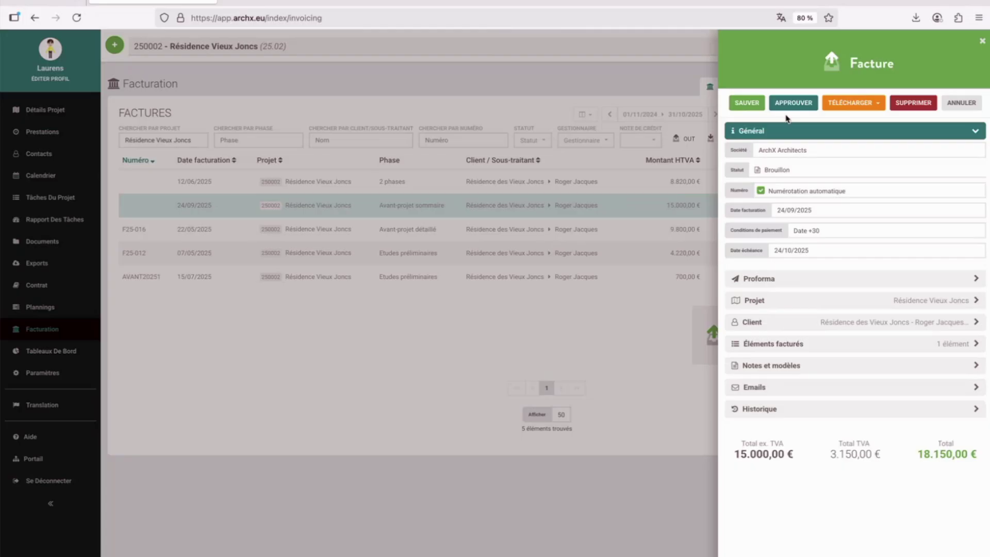
pyautogui.click(792, 105)
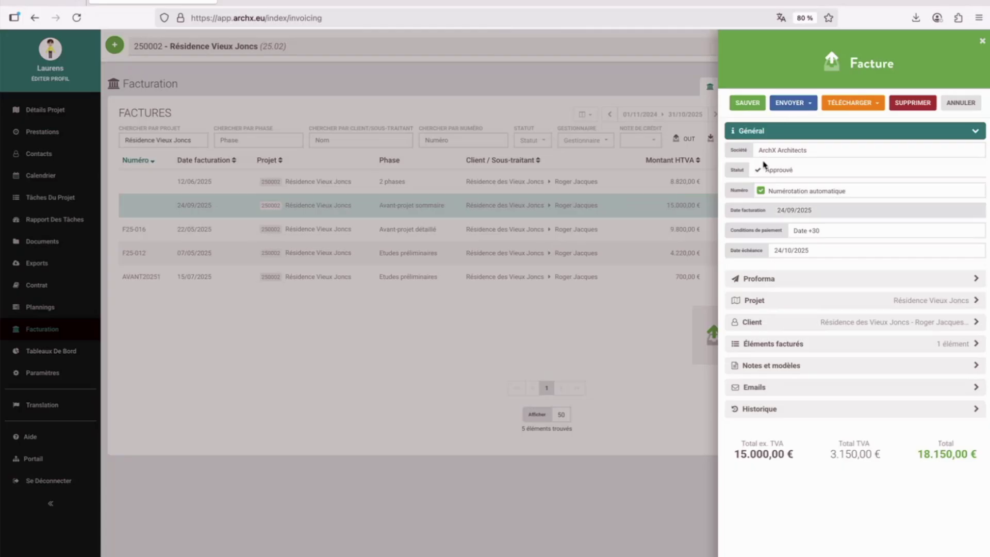
# Check the invoice date field of the approved invoice, then return the invoice to draft status by saving it.
pyautogui.moveTo(774, 208); pyautogui.dragTo(812, 208)
pyautogui.click(812, 208)
pyautogui.click(745, 103)
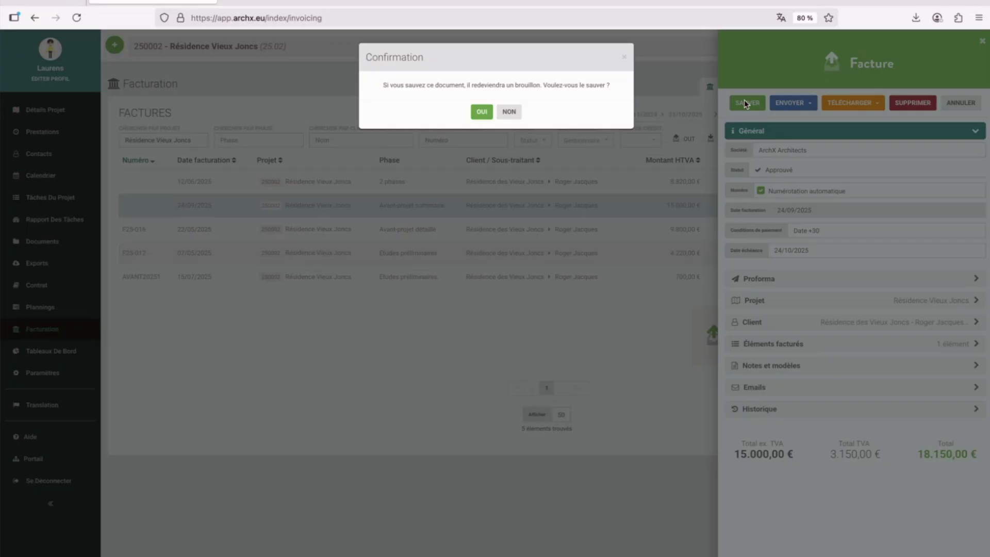
pyautogui.click(482, 113)
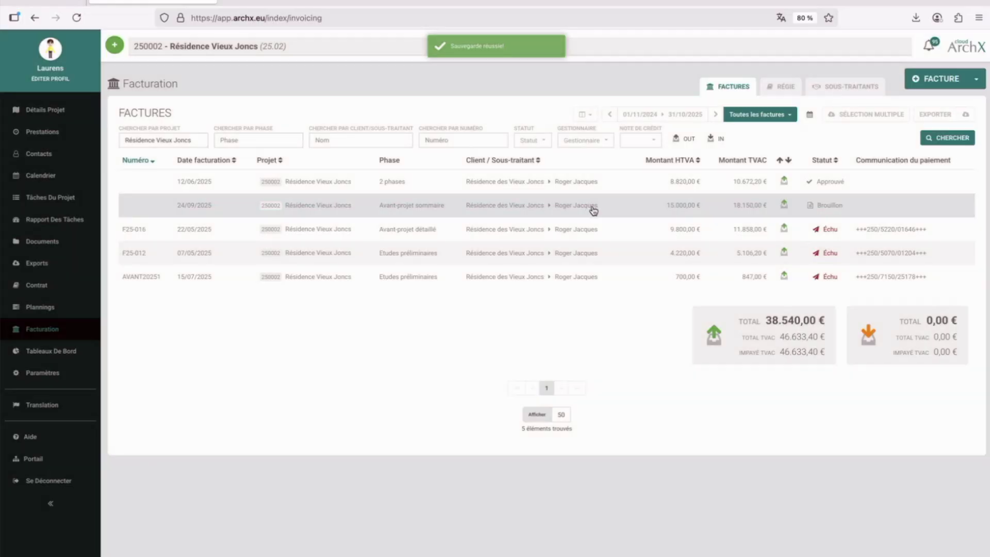
# Approve the draft Avant-projet sommaire invoice and open the form for sending it.
pyautogui.click(593, 209)
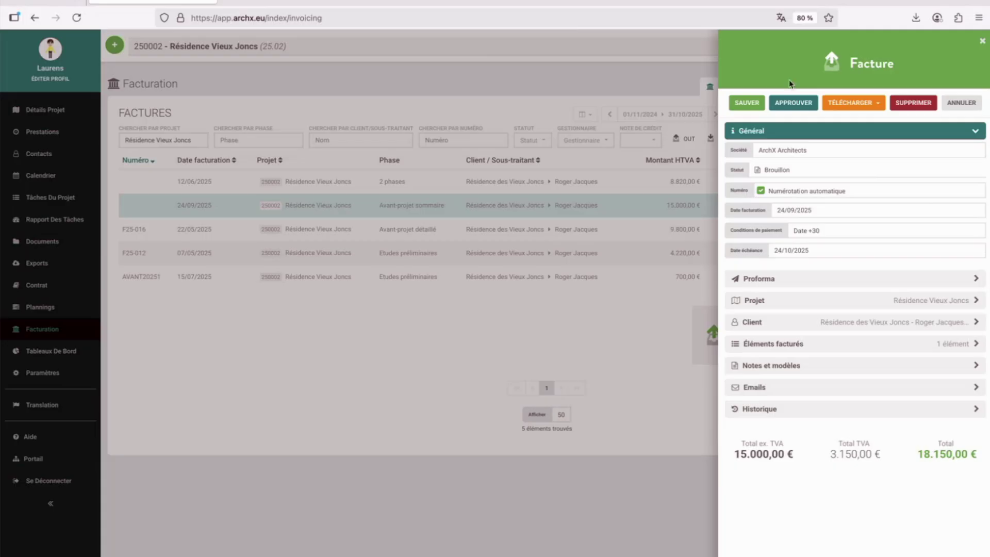
pyautogui.click(794, 103)
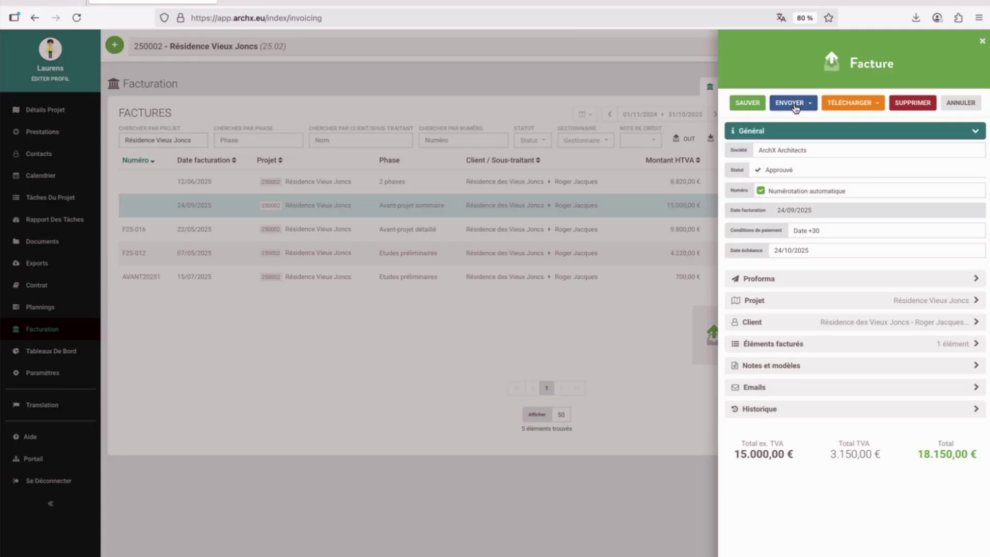
pyautogui.click(808, 103)
pyautogui.click(798, 122)
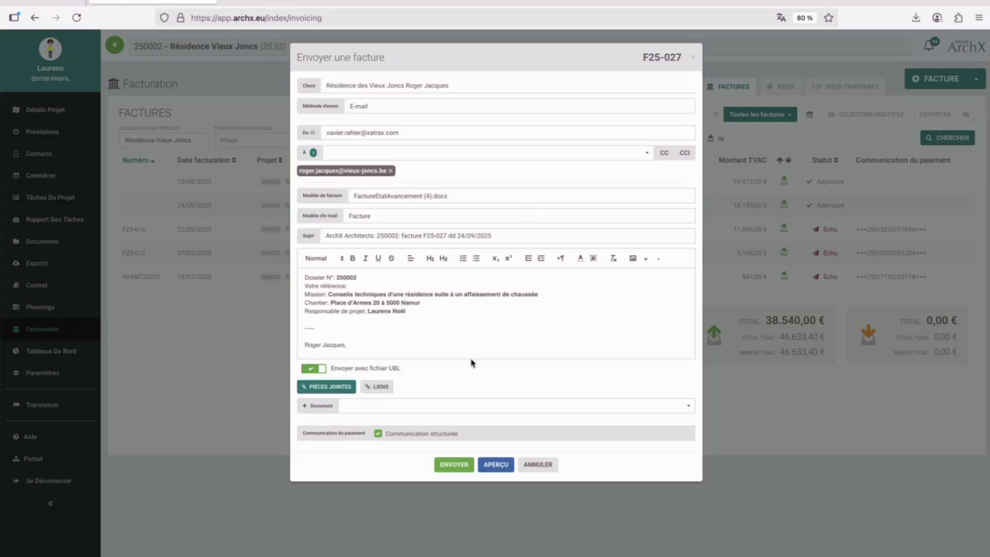
# Preview the Avant-projet sommaire invoice as a PDF, return to the sending form and cancel the sending.
pyautogui.click(496, 467)
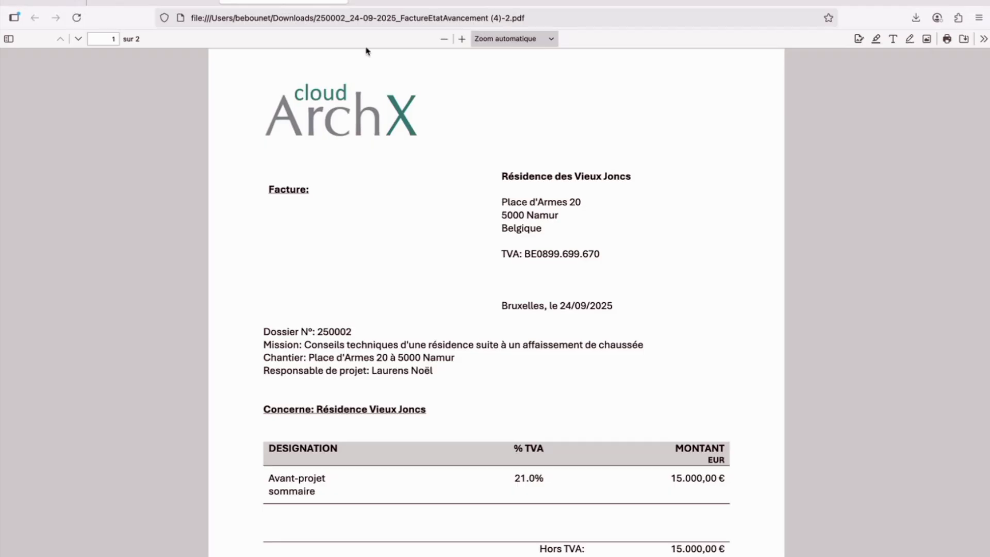
pyautogui.click(341, 3)
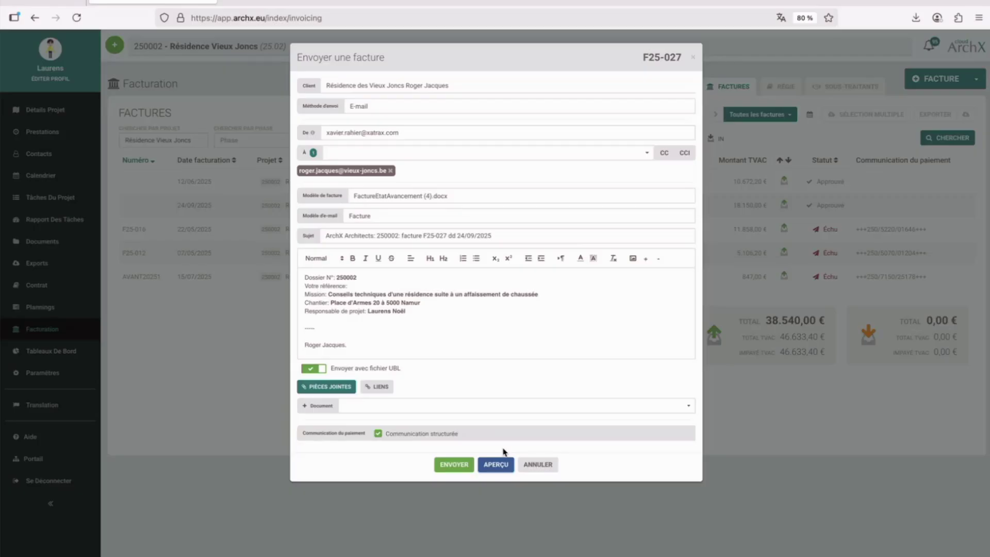
pyautogui.click(547, 465)
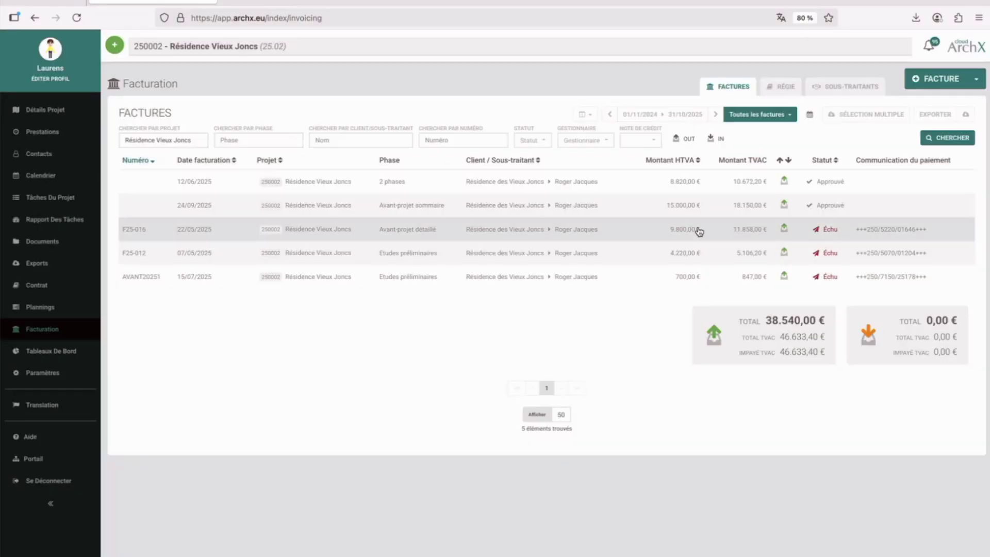
# Open the sent Avant-projet détaillé invoice, start a credit note from it and highlight the credit note's total including VAT.
pyautogui.click(717, 228)
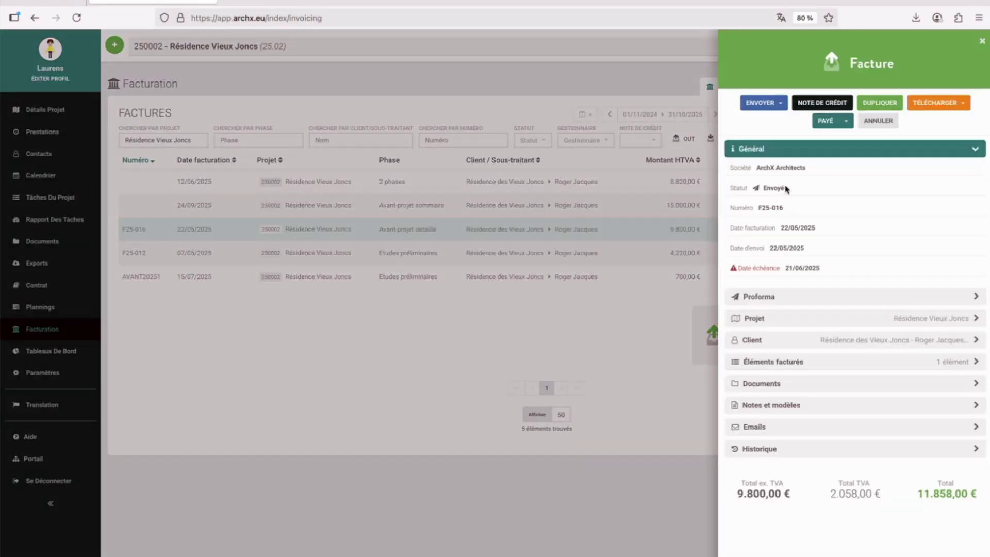
pyautogui.click(819, 106)
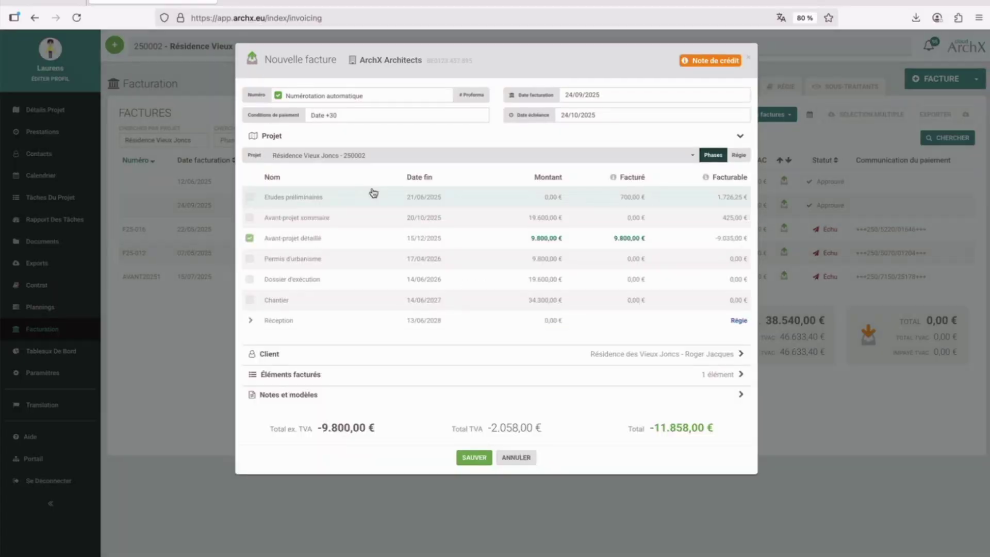
pyautogui.moveTo(722, 429); pyautogui.dragTo(650, 428)
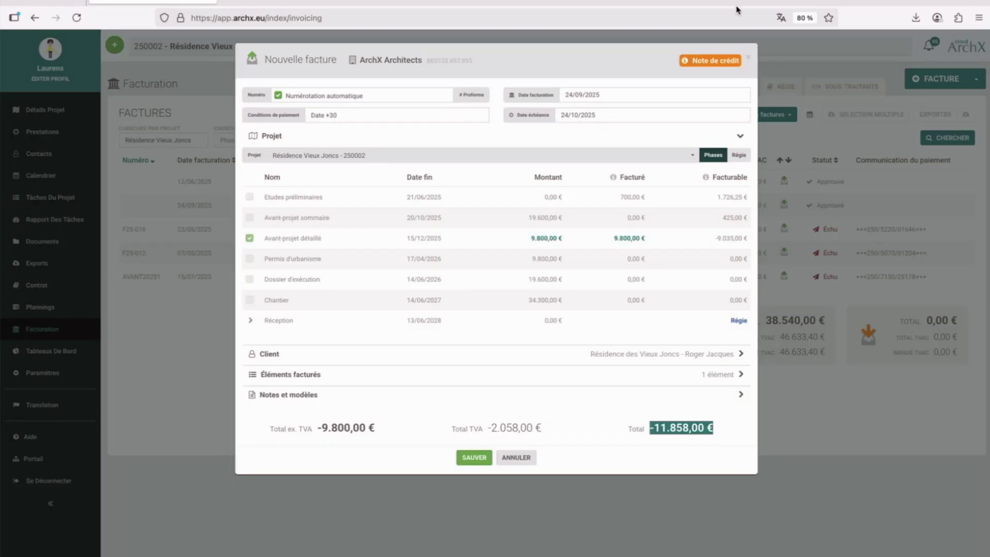